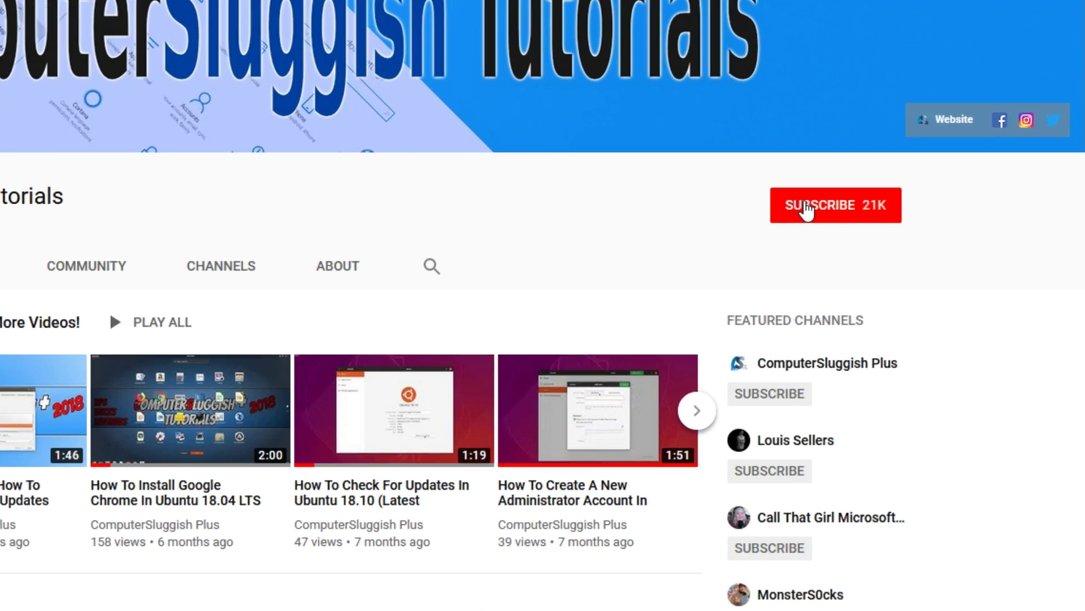
Subscribe to the tutorials channel and enable bell notifications for all its new uploads
left_click(848, 215)
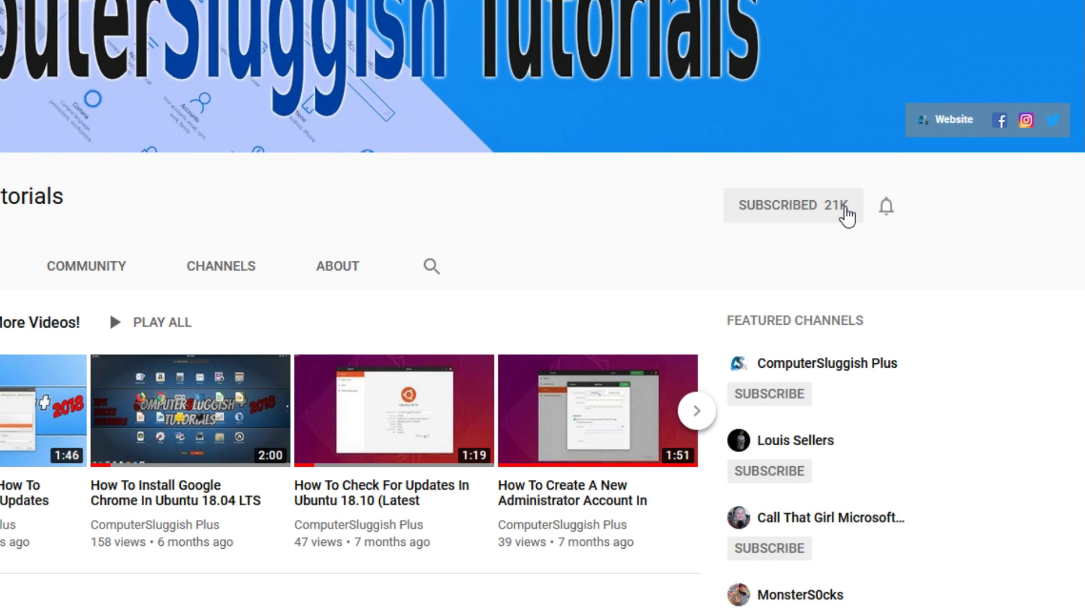
left_click(889, 212)
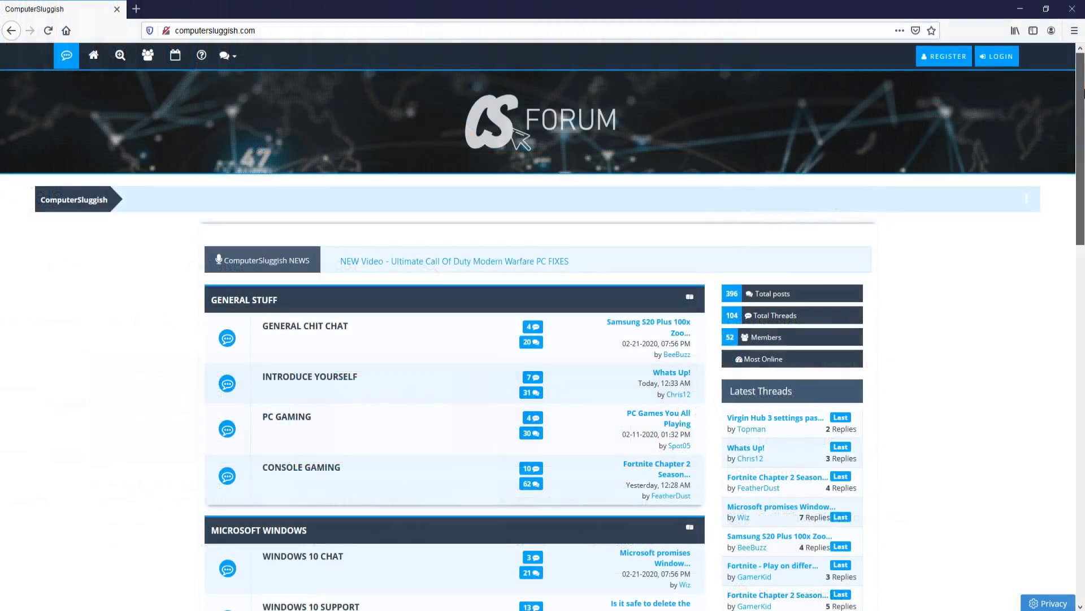
Read through the Modern Warfare PC fix thread's list of fixes, then minimise Firefox
scroll(543, 325, "down", 2)
left_click_drag(1084, 117, 1083, 264)
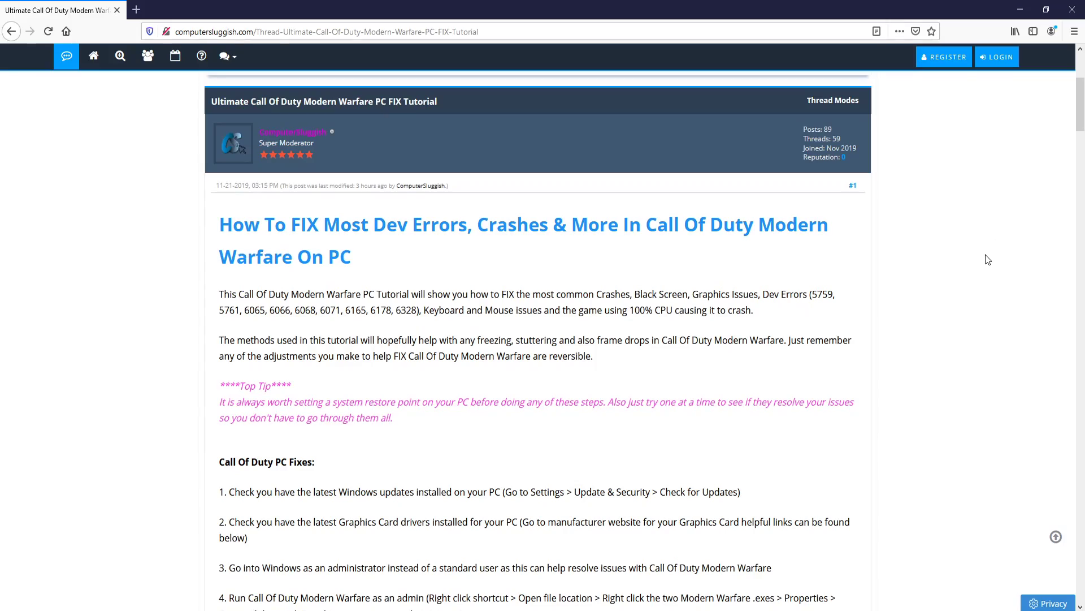
left_click_drag(1083, 98, 1071, 195)
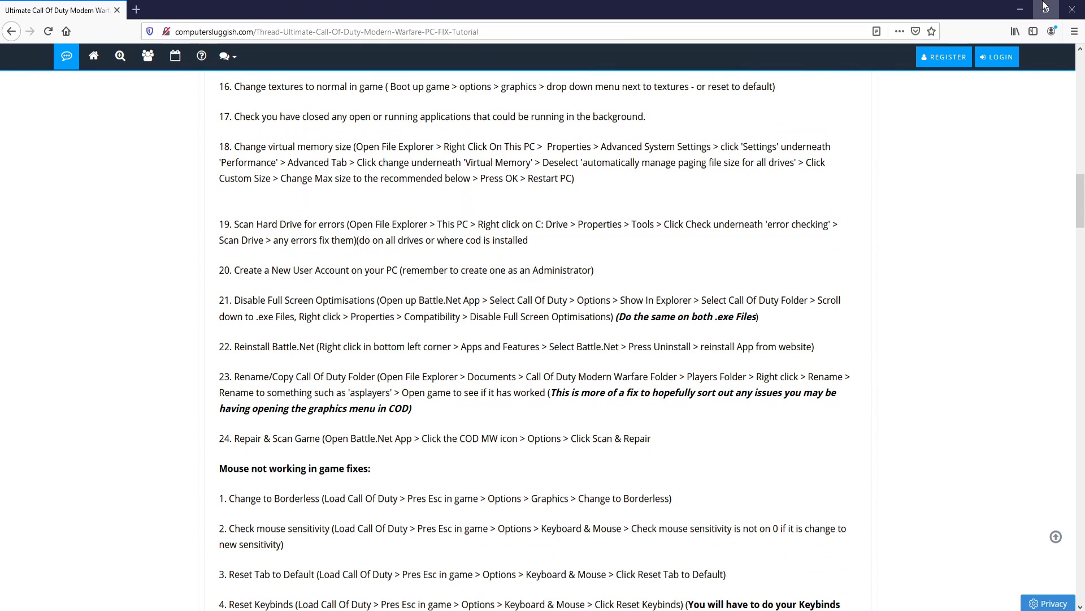
left_click(1026, 9)
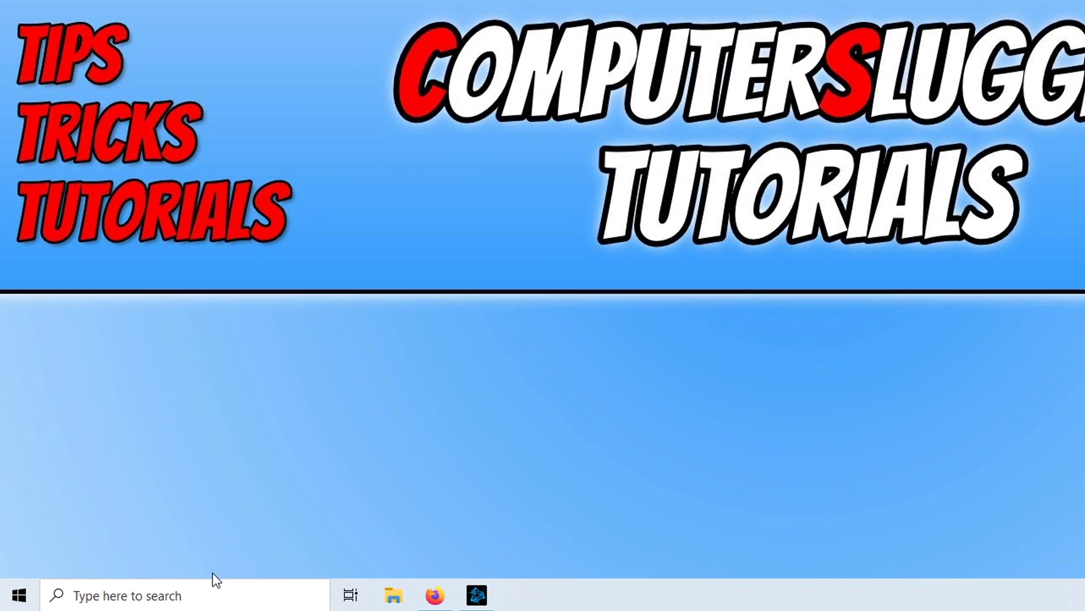
Search 'update' and open Check for updates to review the two pending downloads
left_click(120, 599)
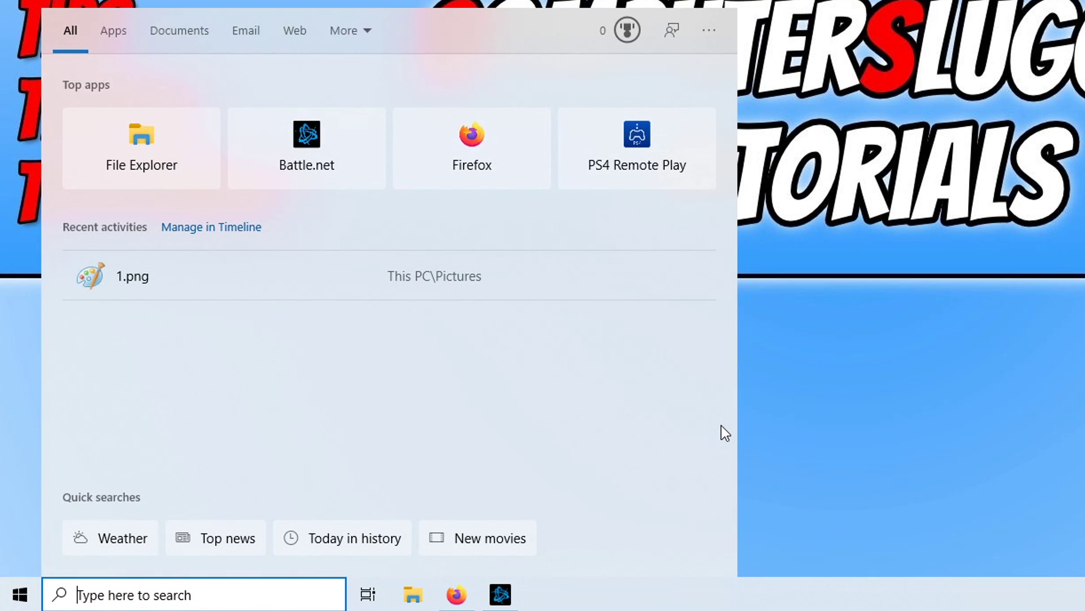
type("update")
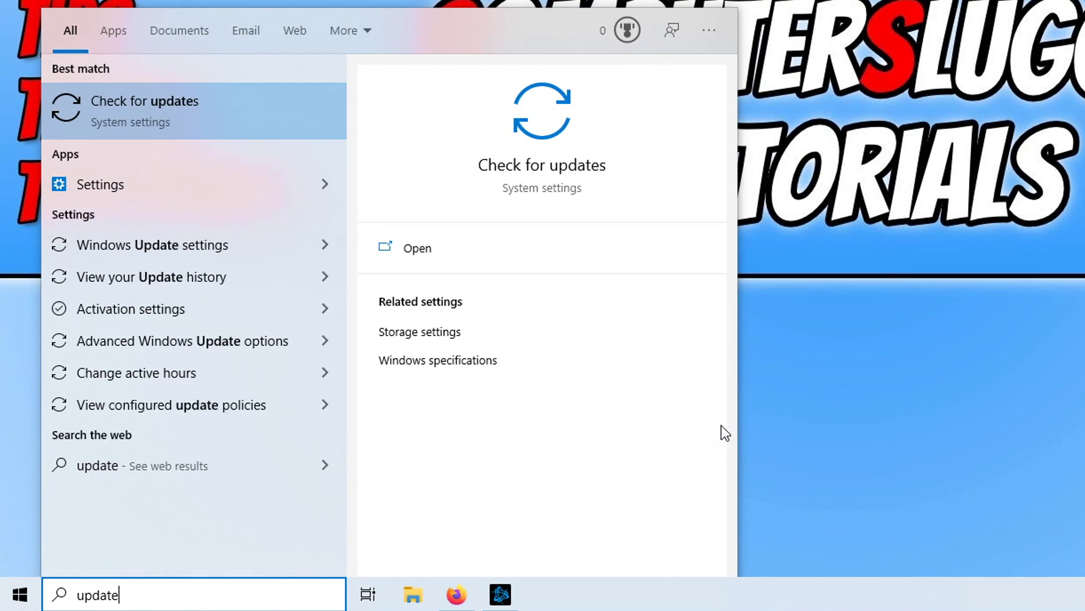
left_click(245, 113)
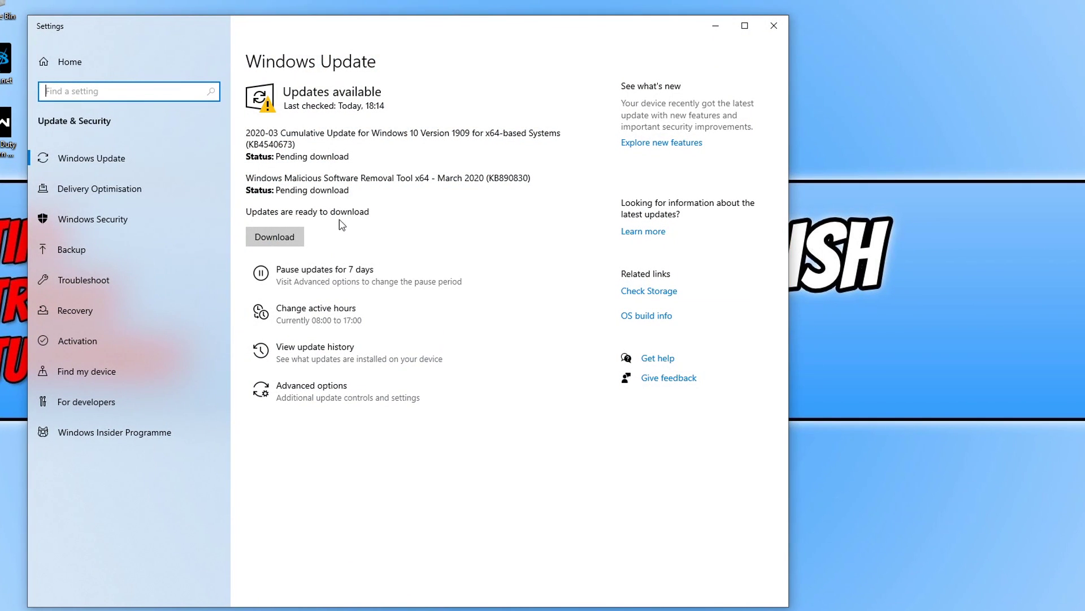
left_click_drag(311, 135, 421, 170)
left_click(421, 170)
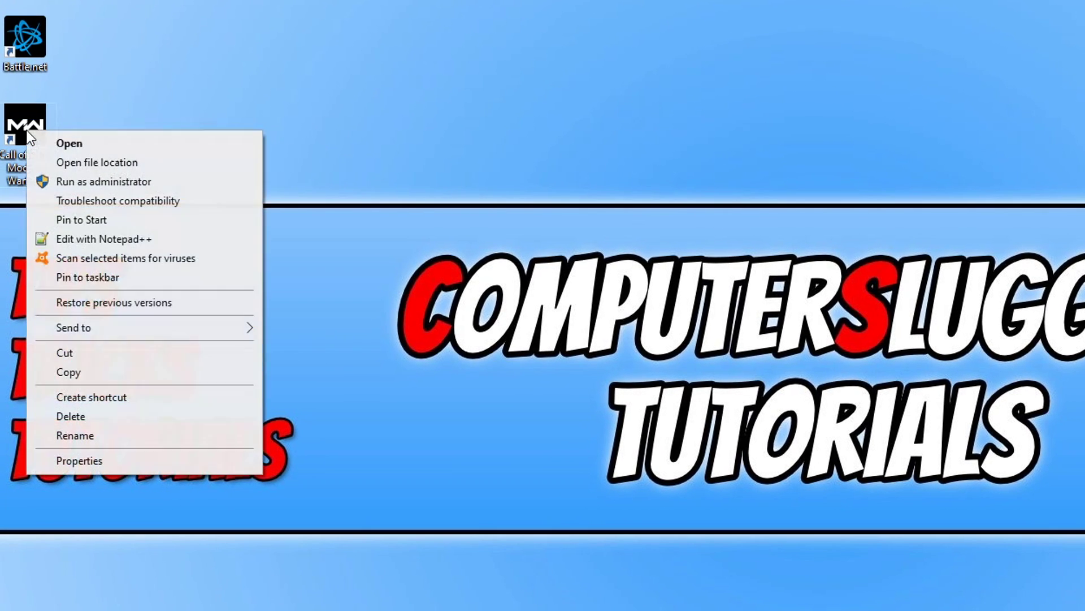
In the game's install folder, set Modern Warfare Launcher to run as administrator and apply
left_click(100, 164)
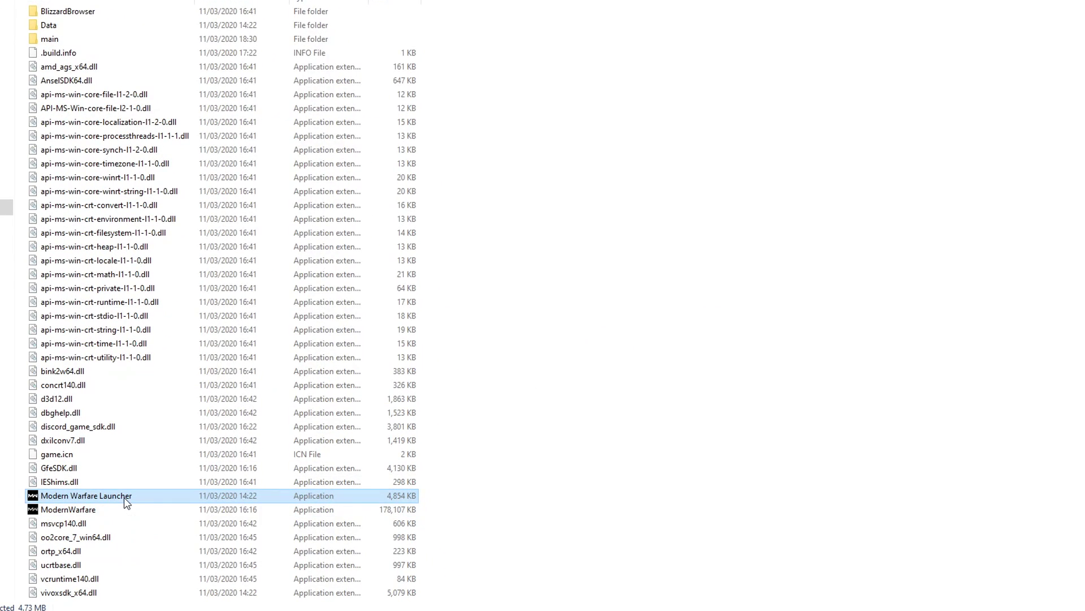
right_click(123, 497)
left_click(163, 488)
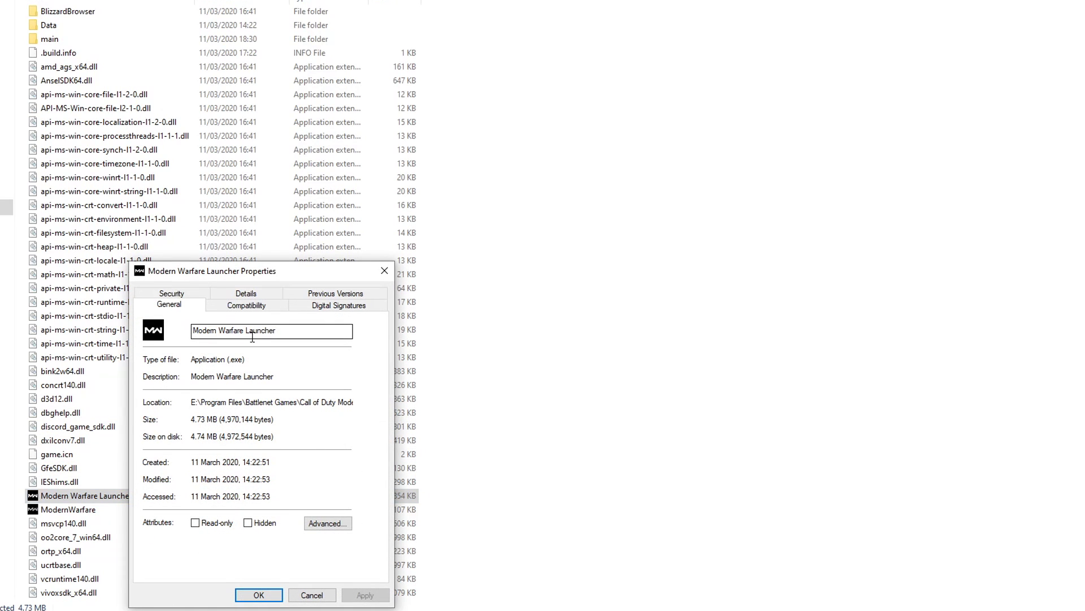
left_click(229, 309)
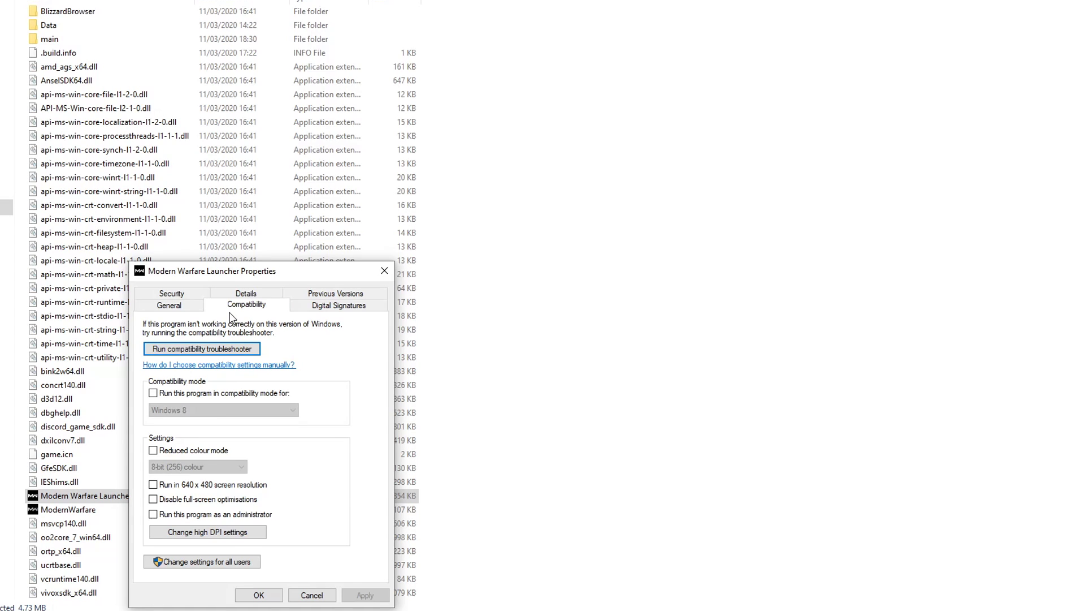
left_click(254, 518)
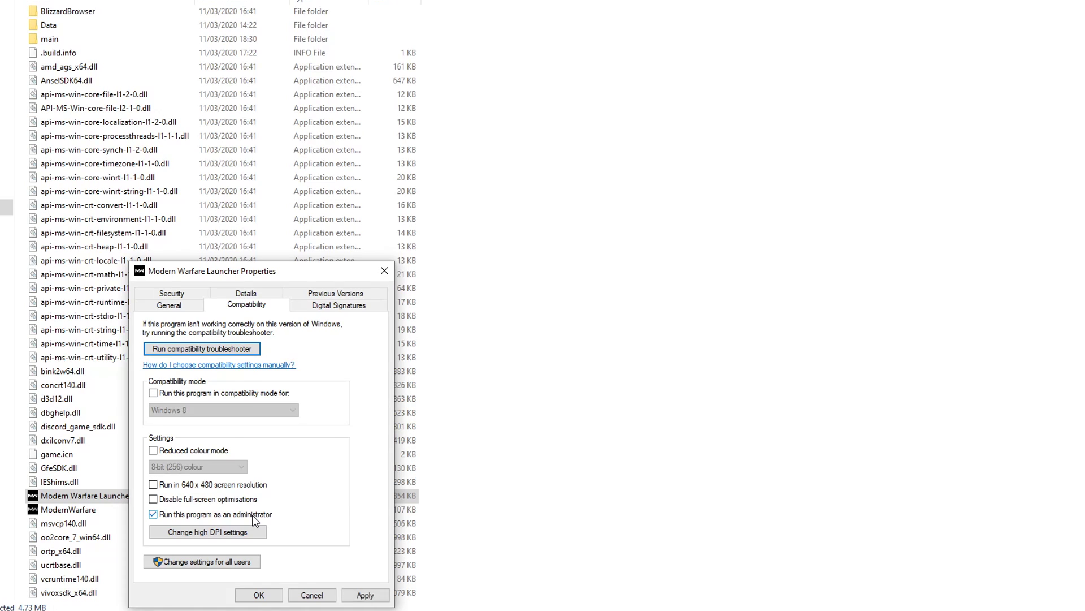
left_click(365, 595)
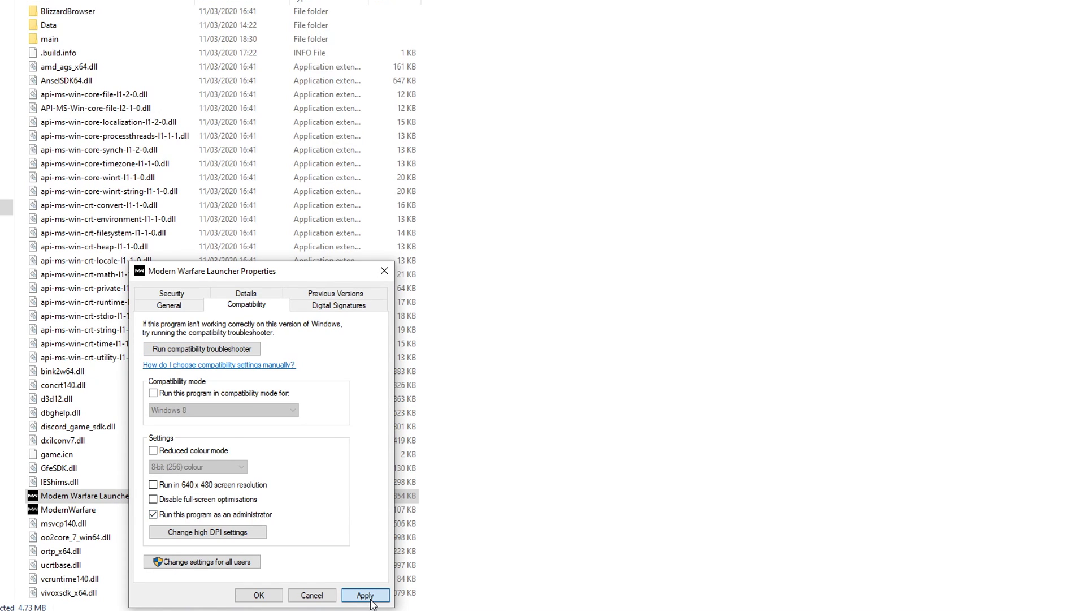
left_click(258, 595)
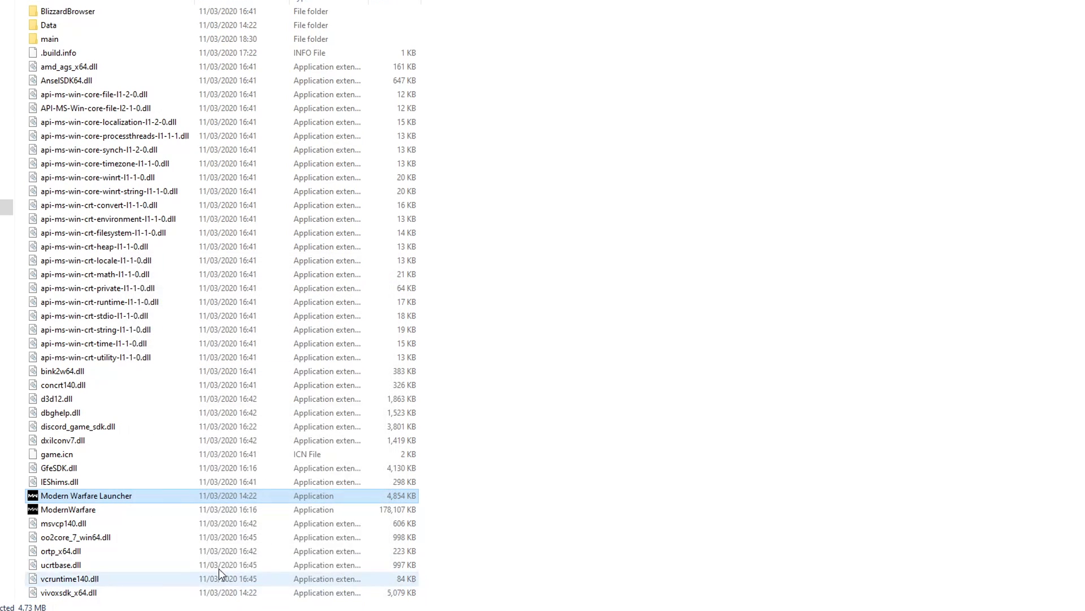
Tick Run this program as an administrator on ModernWarfare's Compatibility tab and apply
right_click(94, 512)
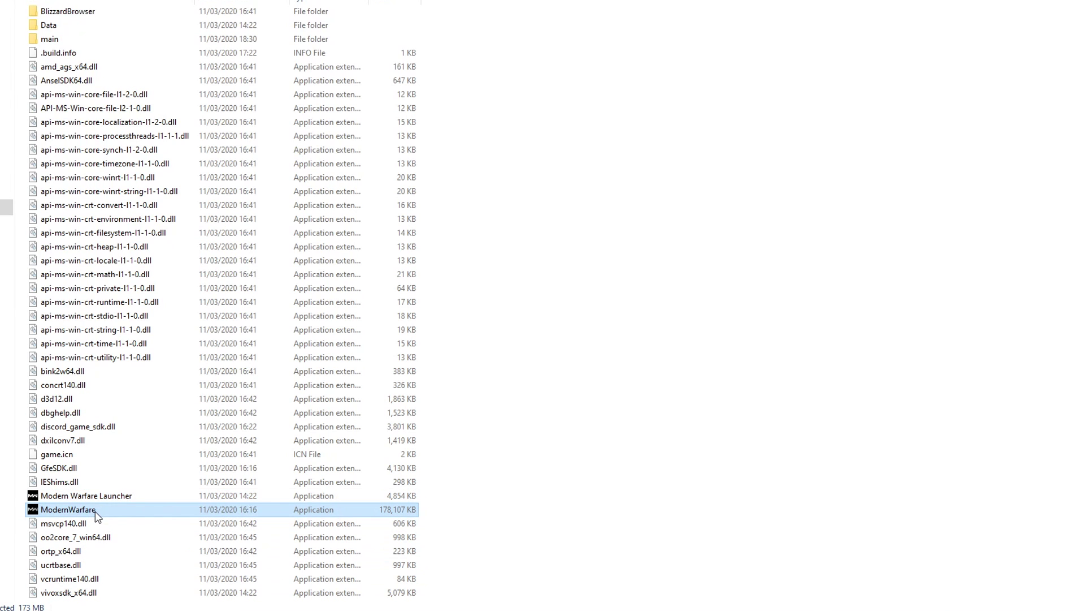
left_click(131, 501)
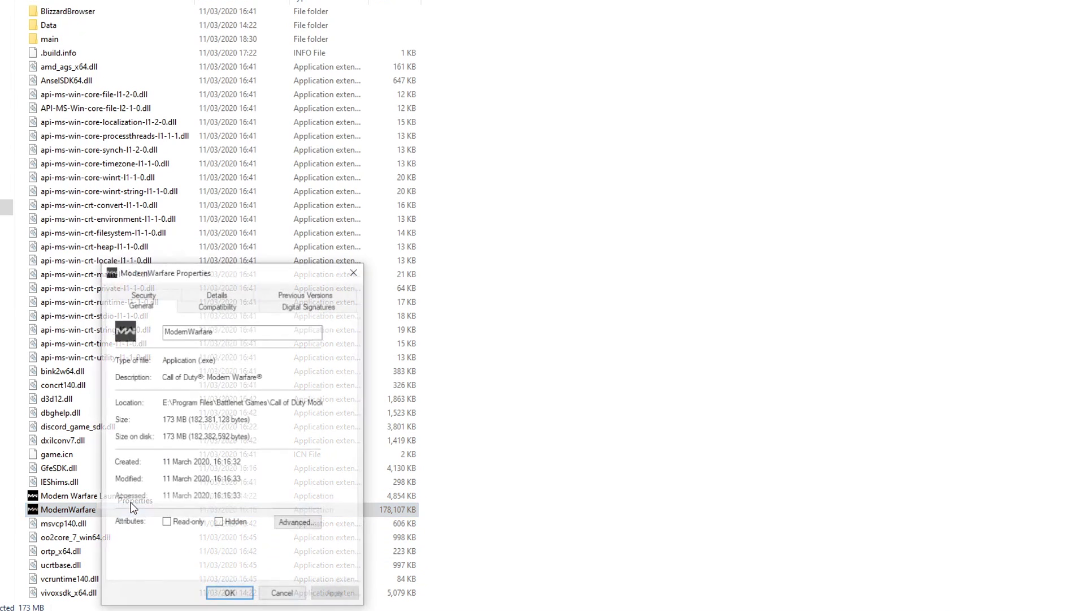
left_click(213, 308)
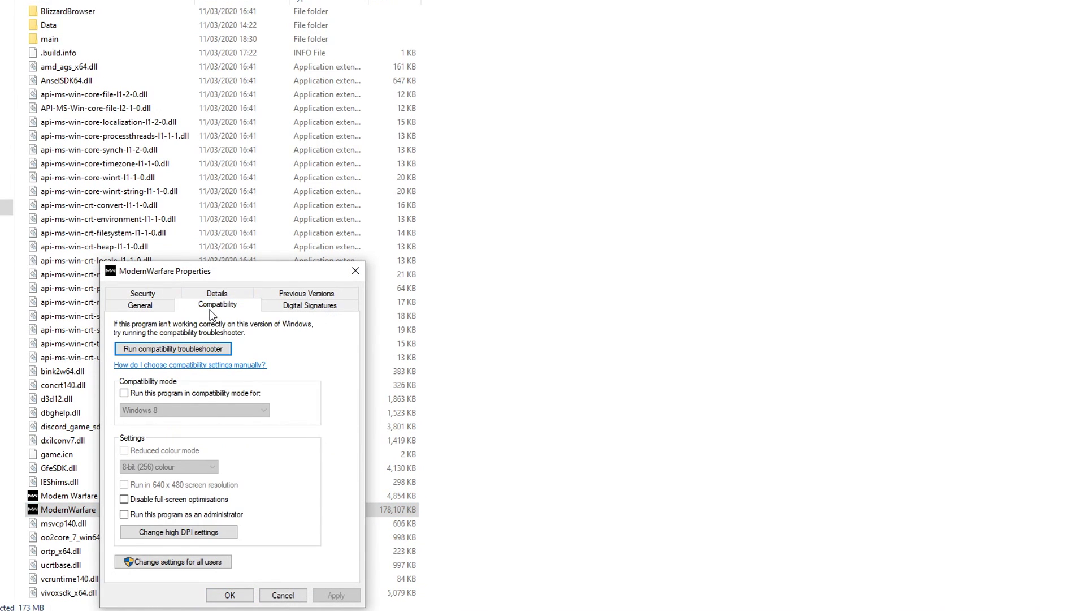
left_click(189, 516)
left_click(336, 594)
left_click(241, 602)
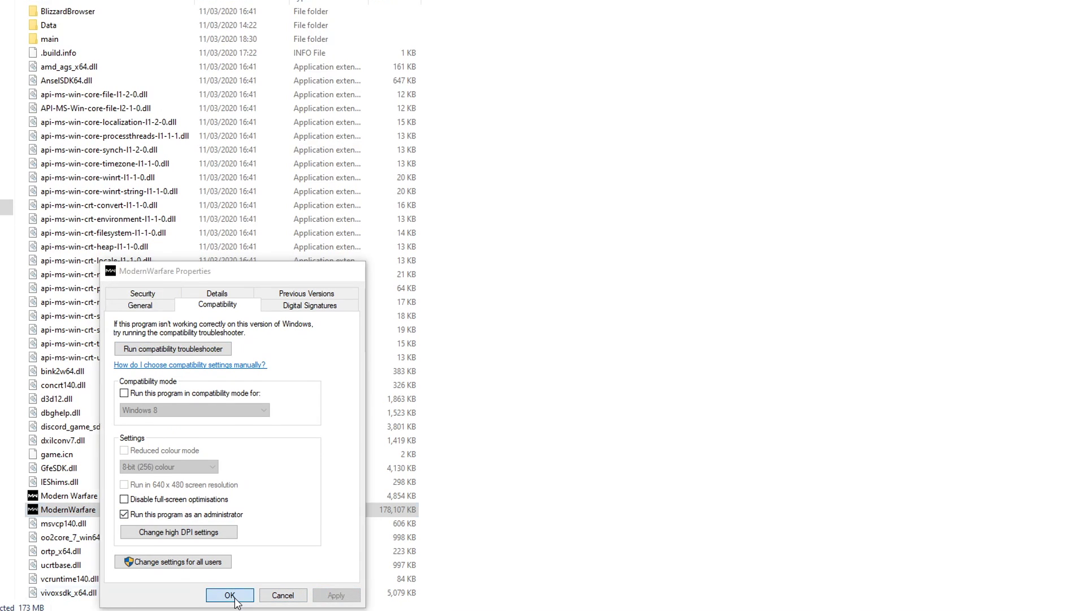
left_click(730, 333)
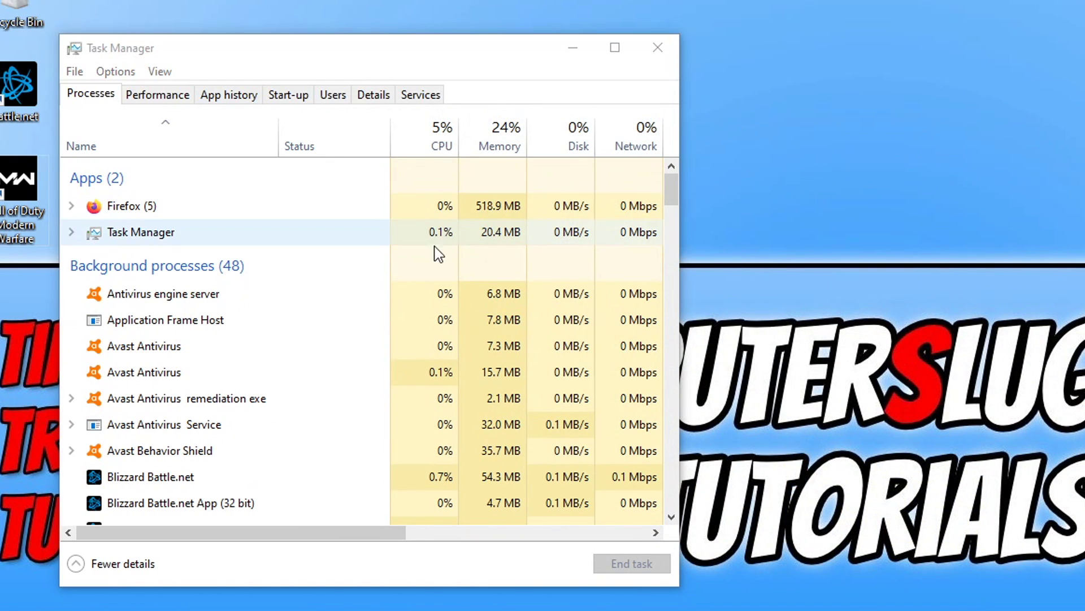
End the Blizzard Update Agent (32 bit) process in Task Manager's Processes list
left_click(308, 68)
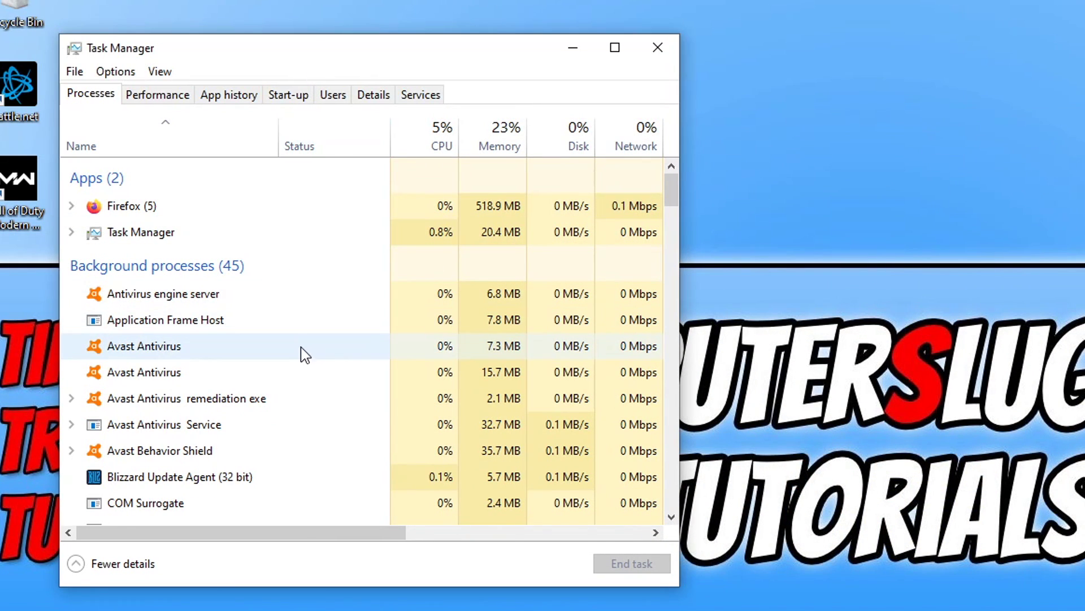
scroll(301, 350, "down", 1)
left_click(264, 447)
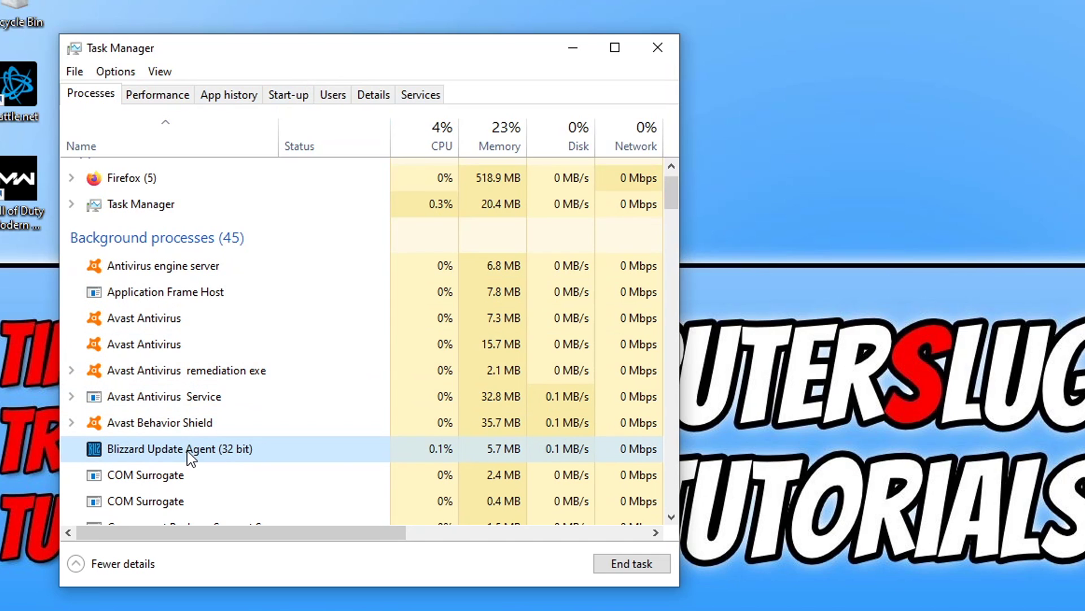
left_click(618, 568)
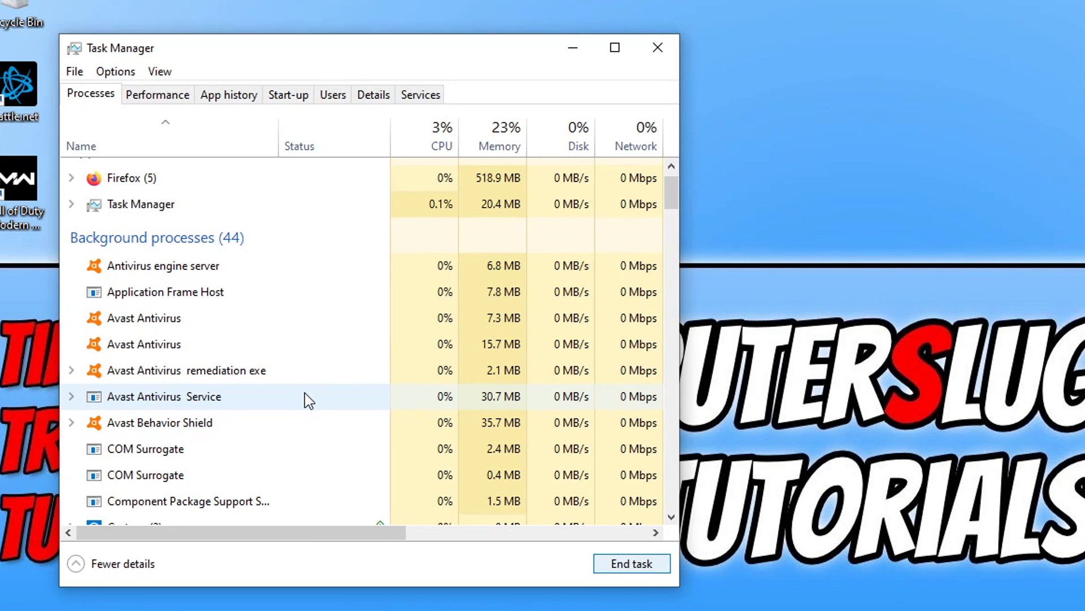
mouse_move(676, 202)
left_mouse_down()
mouse_move(665, 282)
mouse_move(671, 218)
left_mouse_up()
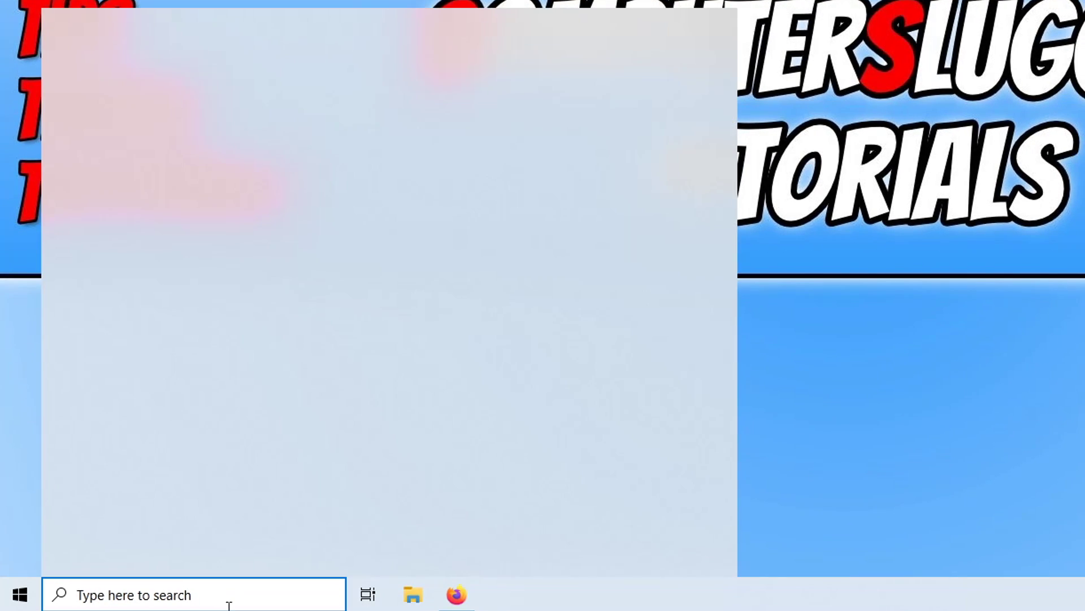
Run %programdata% from the Run dialog to open the ProgramData folder
type("run")
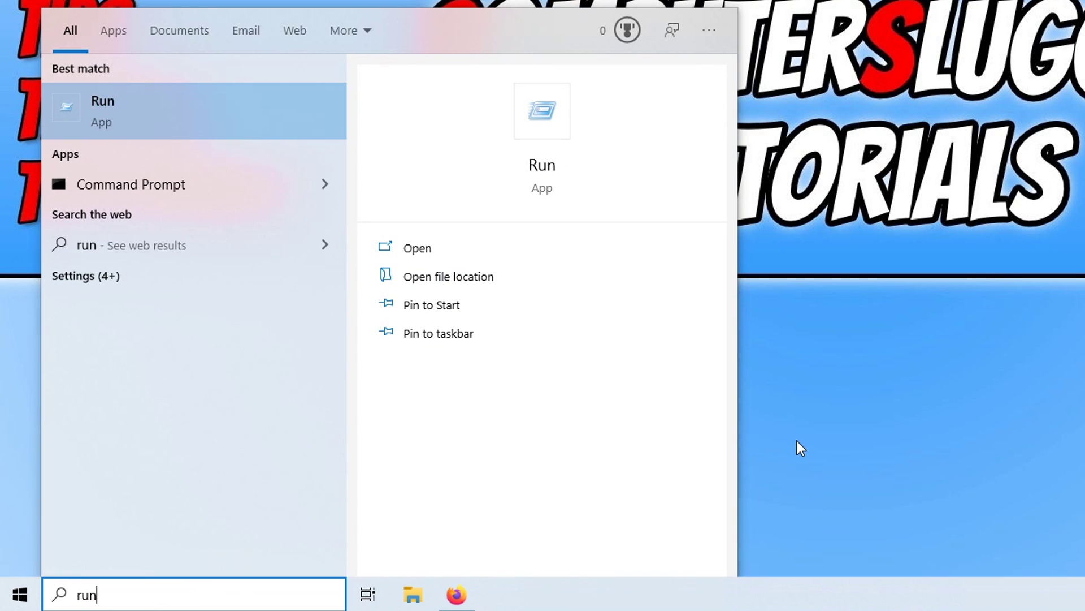
left_click(263, 124)
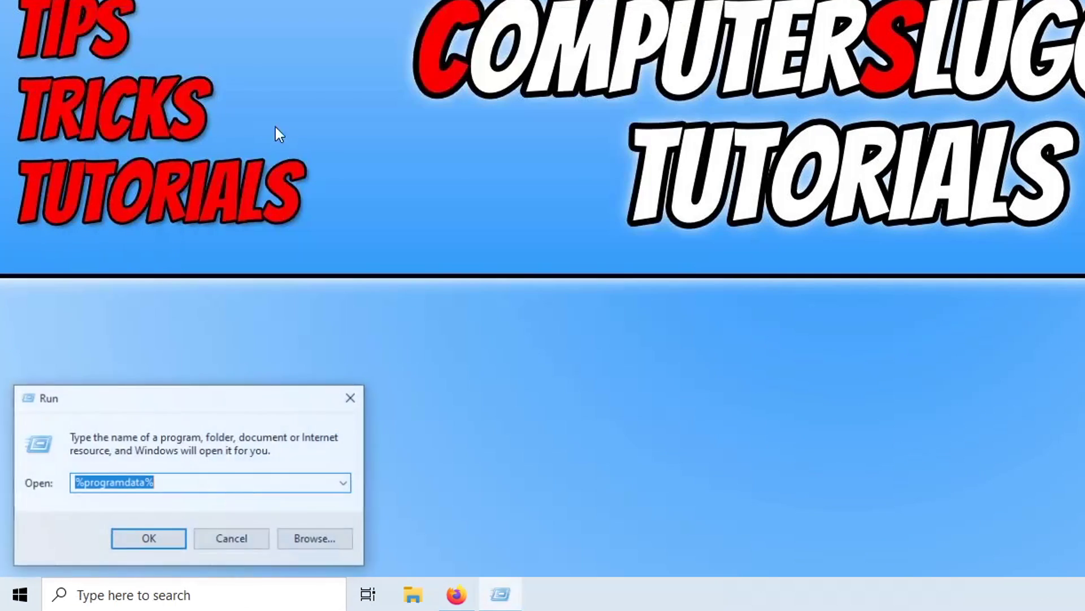
left_click(191, 482)
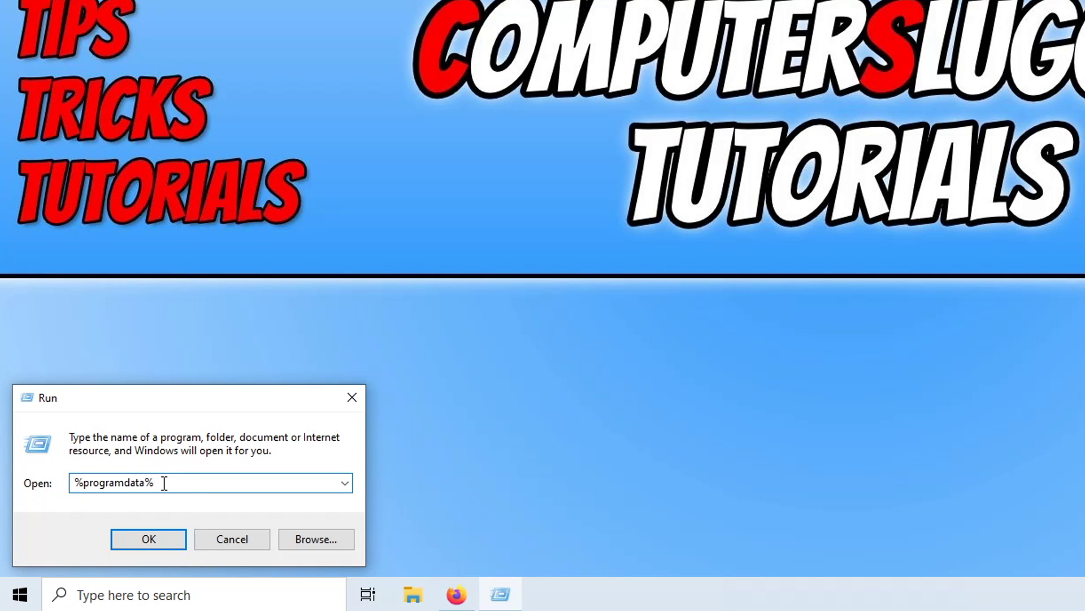
double_click(82, 479)
left_click(173, 487)
left_click(157, 542)
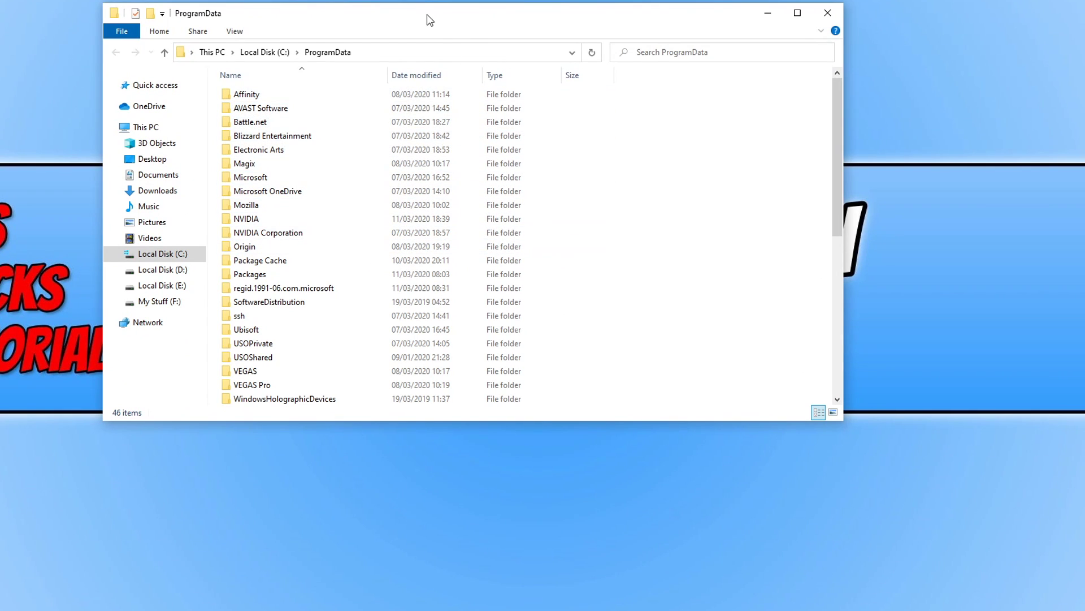
Open Blizzard Entertainment › Battle.net › Cache and delete all 12 items inside
left_click_drag(430, 17, 446, 44)
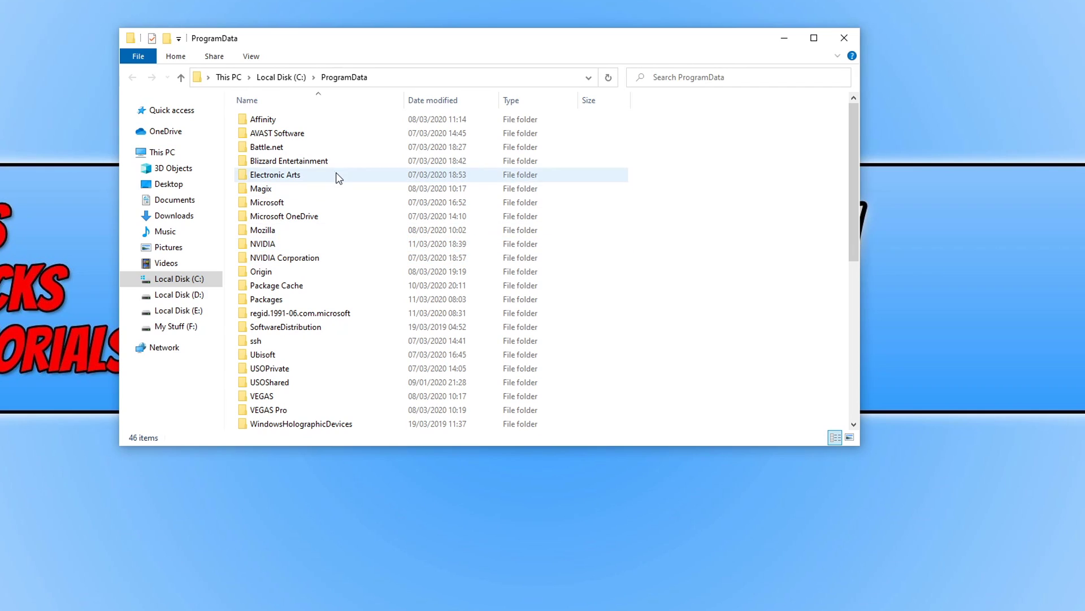
mouse_move(330, 166)
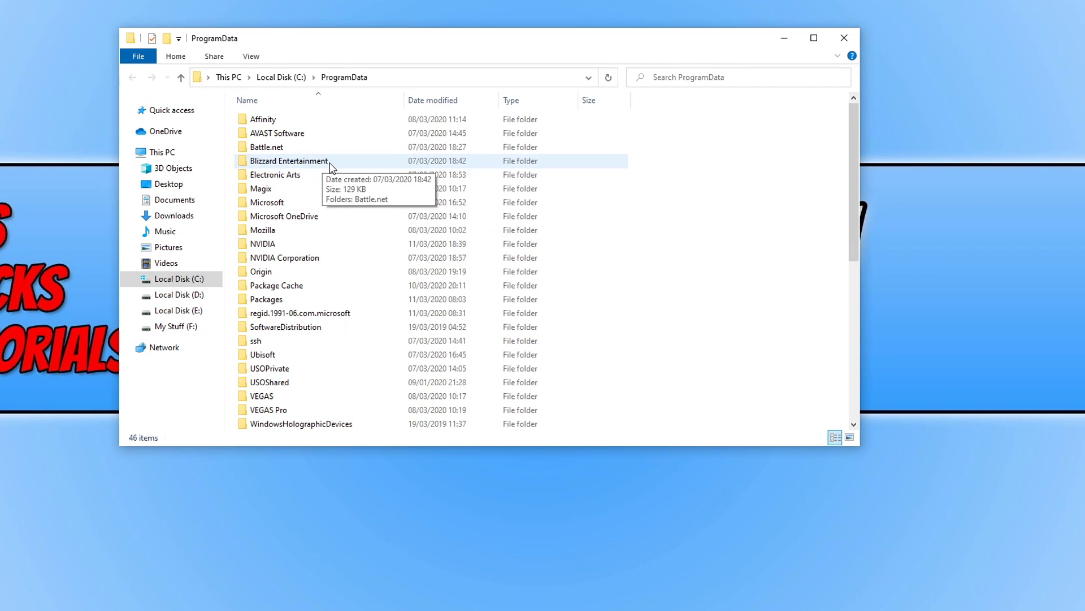
double_click(331, 166)
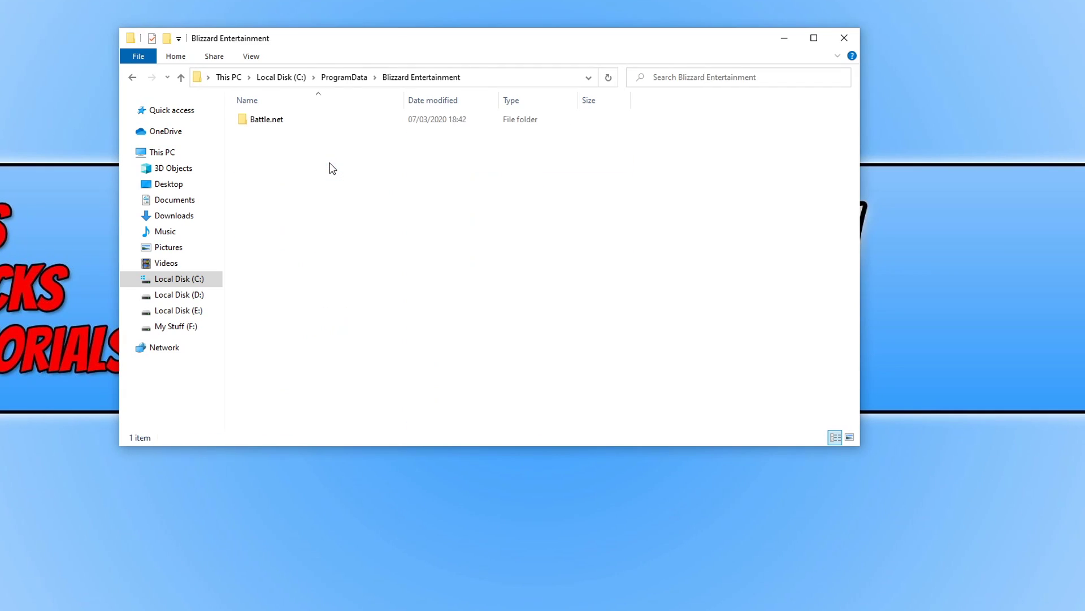
double_click(307, 124)
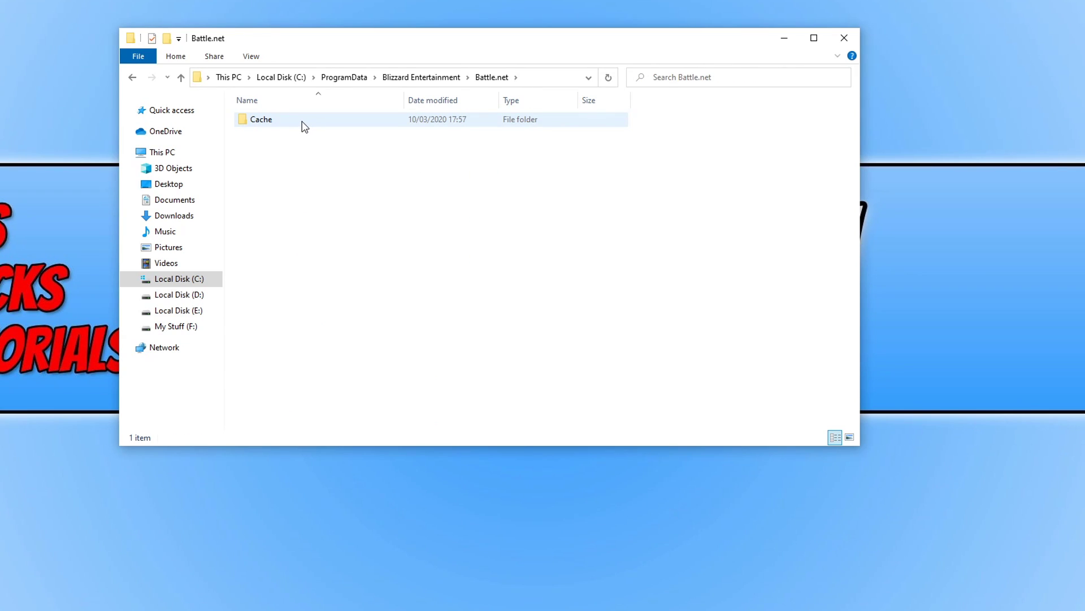
double_click(304, 125)
left_click(323, 191)
left_click_drag(371, 334, 270, 61)
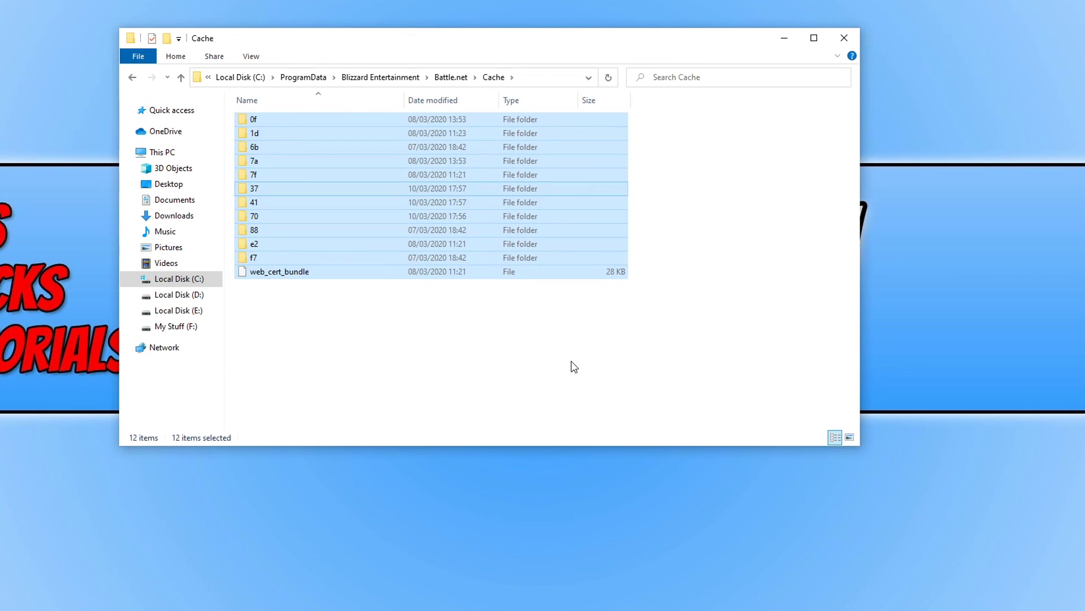
key("Delete")
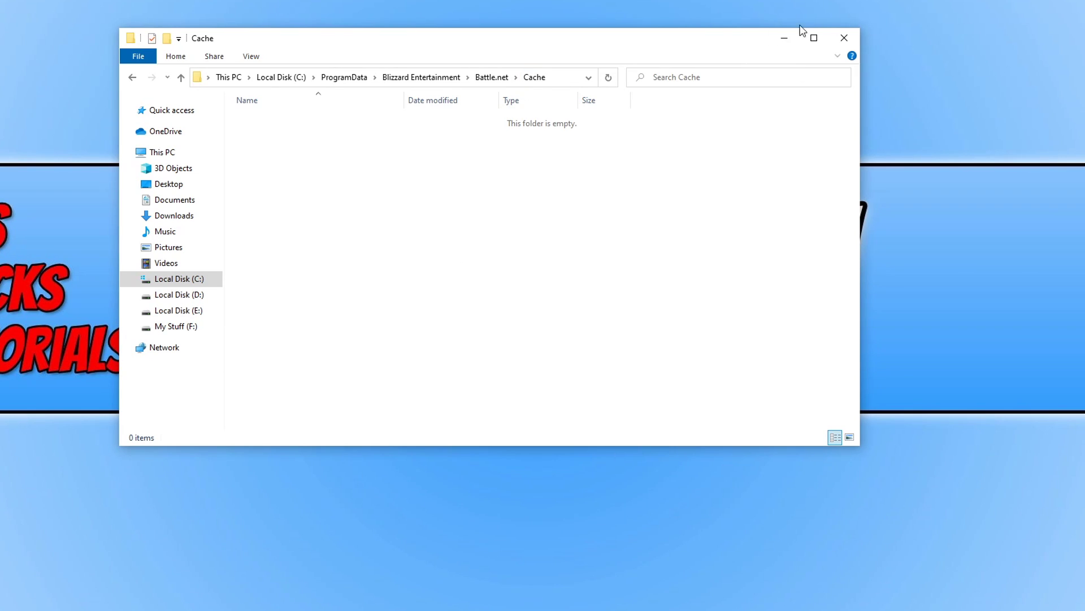
Close Explorer and run Scan and Repair on Warzone from its Battle.net options
left_click(845, 37)
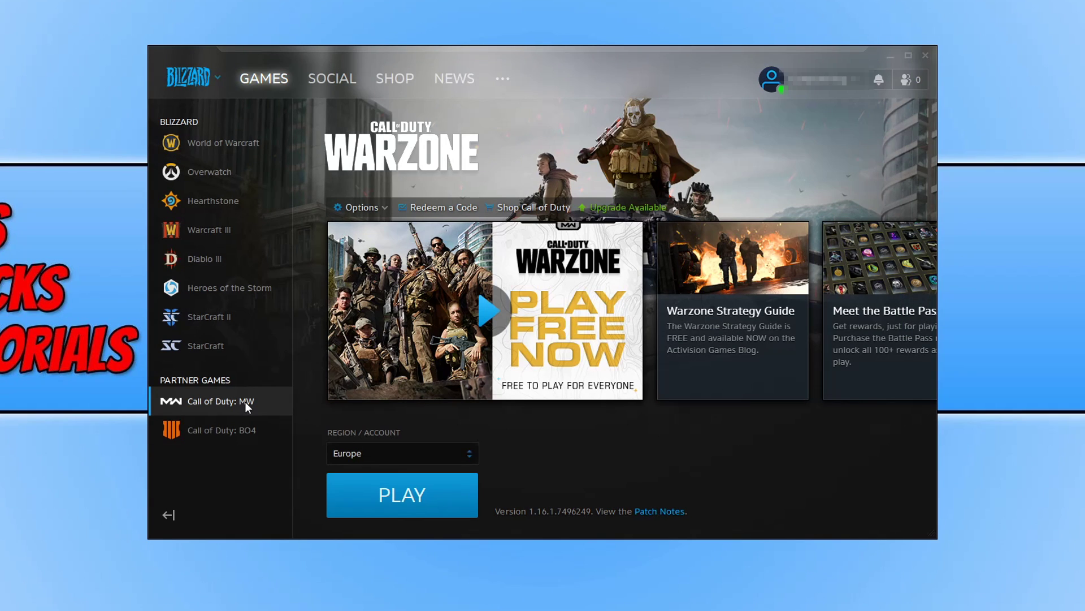
left_click(377, 208)
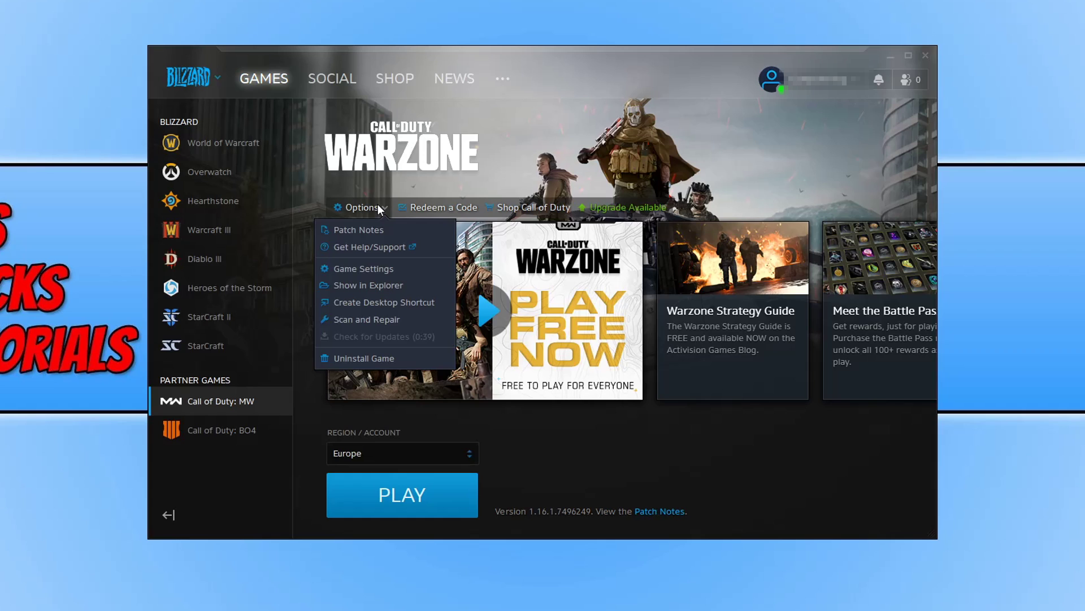
left_click(382, 322)
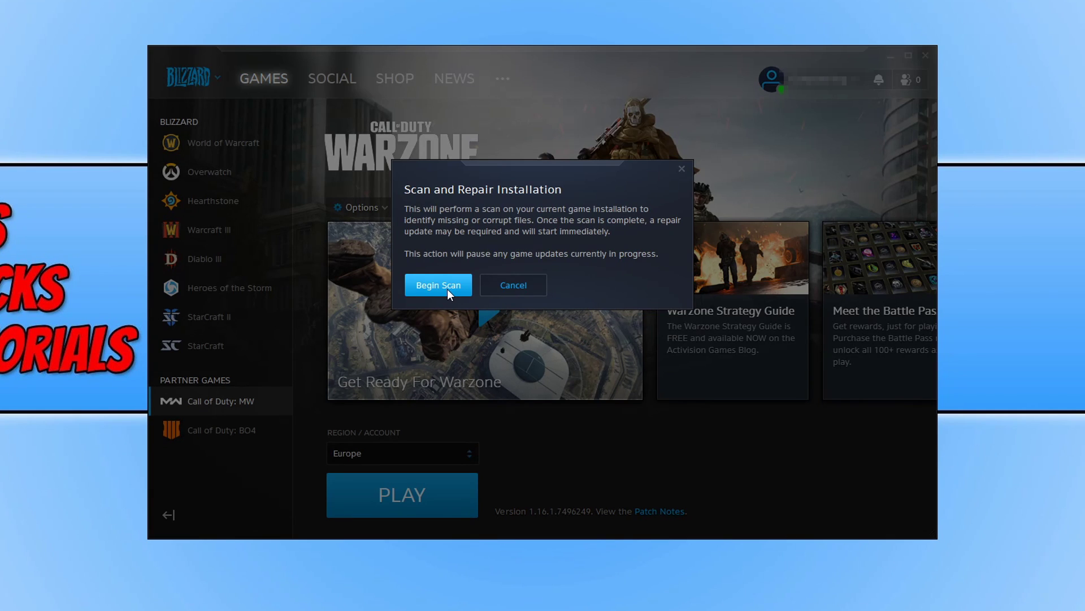
left_click(513, 291)
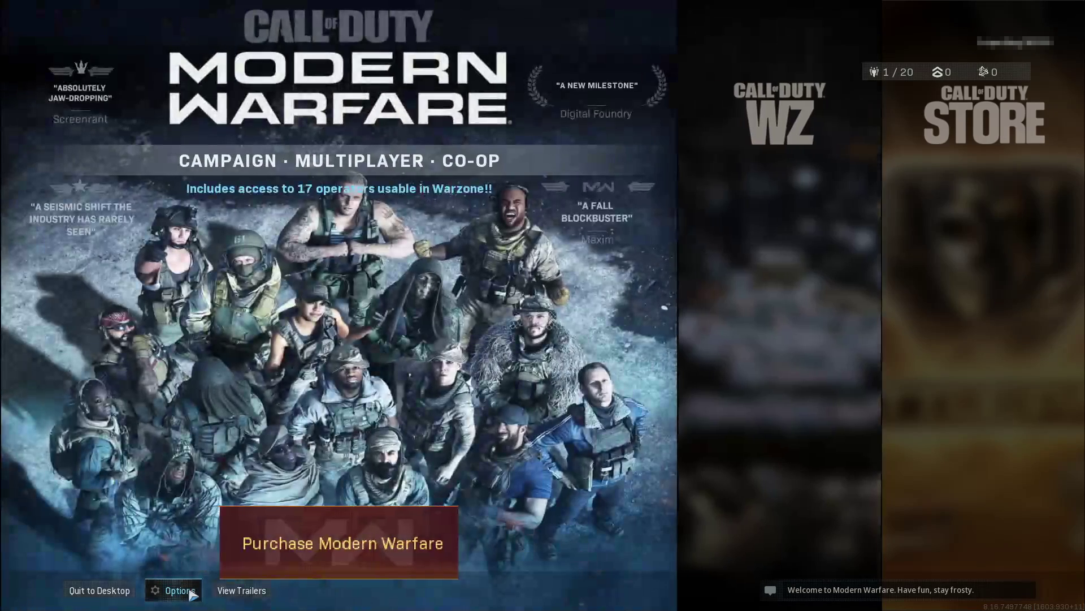
Restart the shader installation from Warzone's Graphics options, confirming the cache deletion
left_click(192, 593)
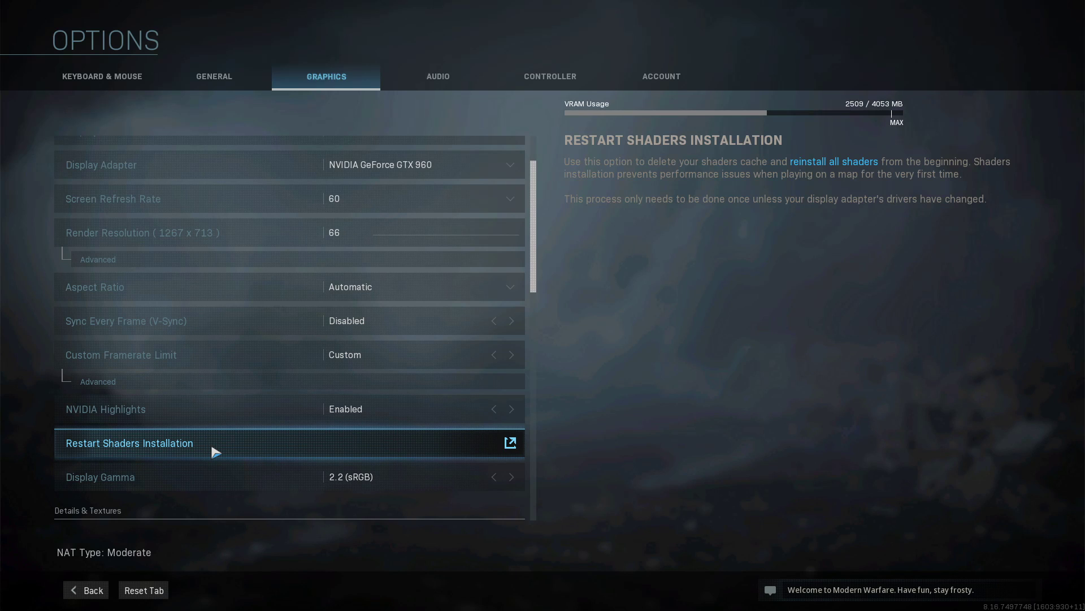
left_click(234, 452)
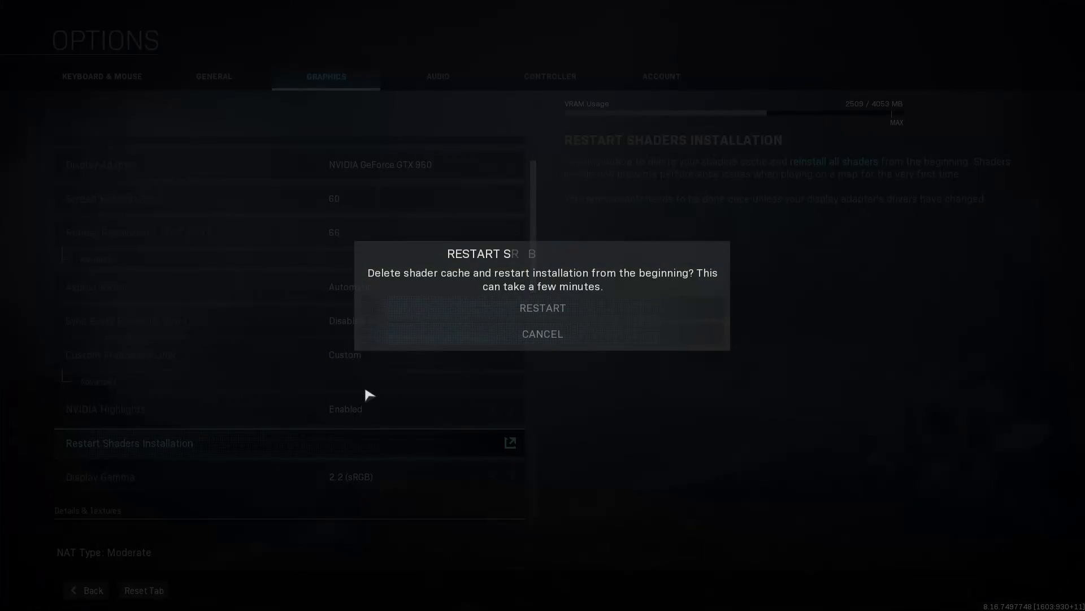
left_click(595, 314)
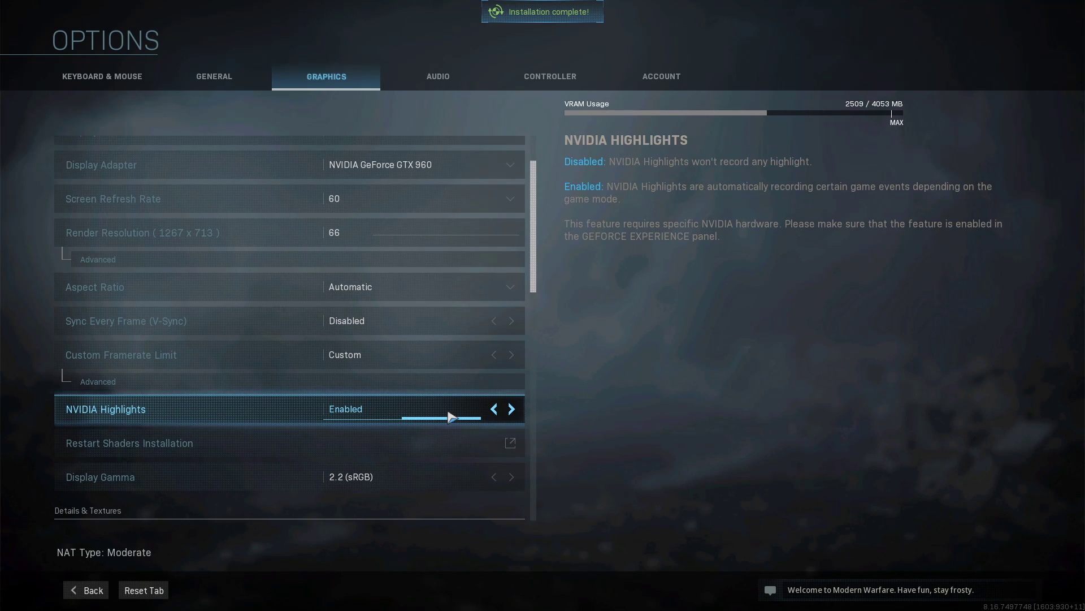
Switch NVIDIA Highlights from Enabled to Disabled in Warzone's Graphics settings
left_click(494, 409)
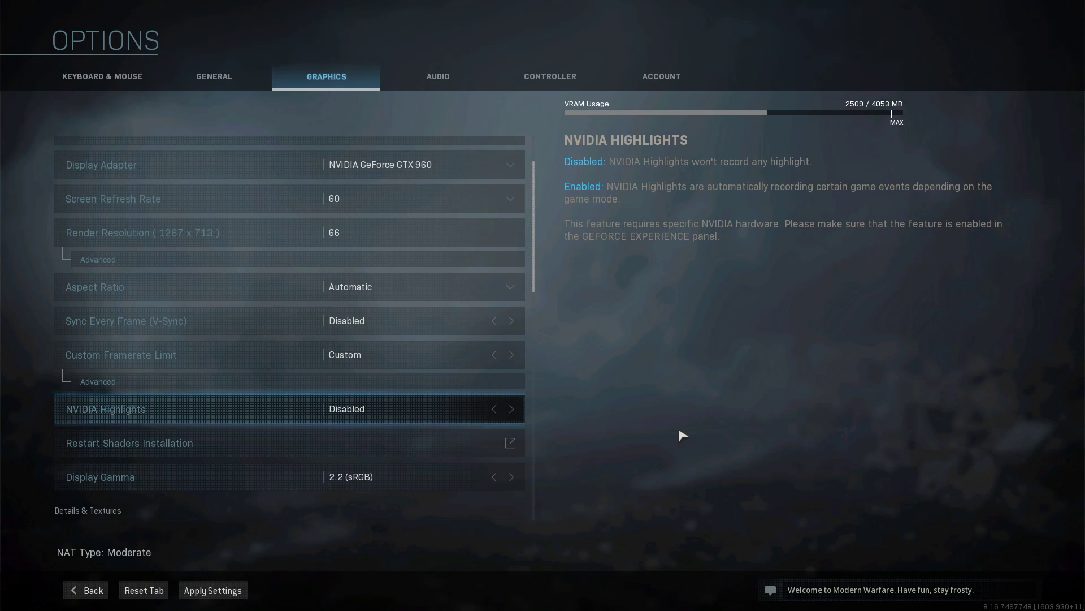